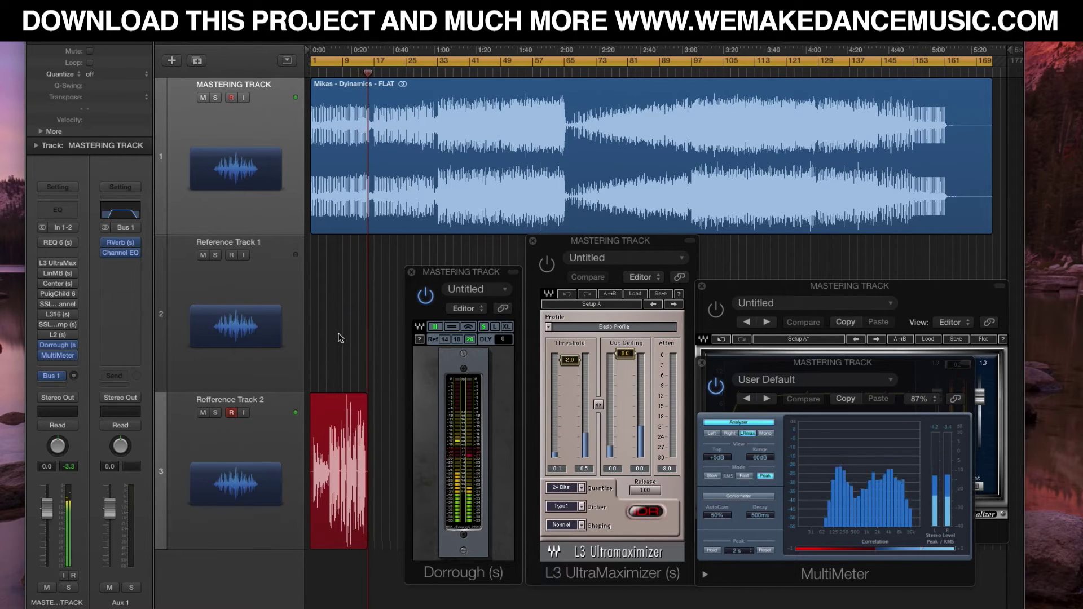
- With the Mikas - Dynamics - FLAT region selected, enable the REQ 6 equalizer and close it
left_click(540, 111)
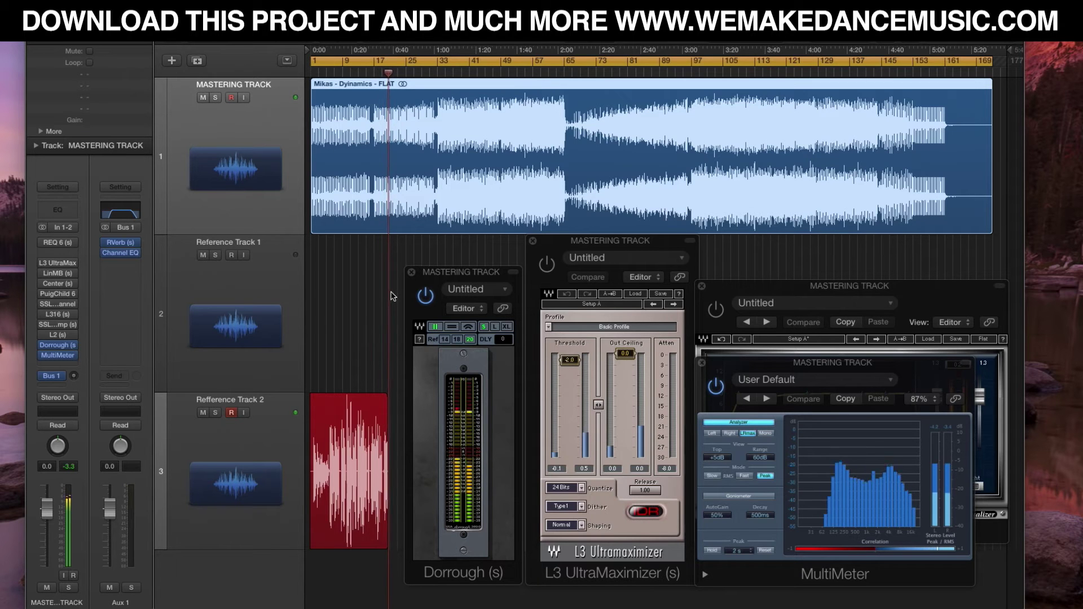
left_click(482, 275)
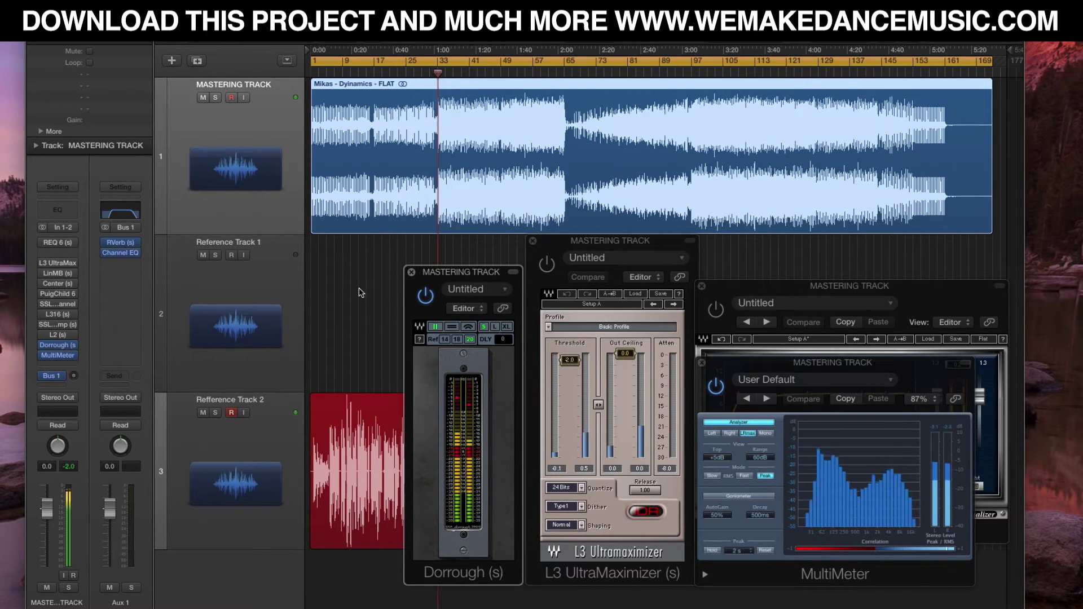
mouse_move(61, 265)
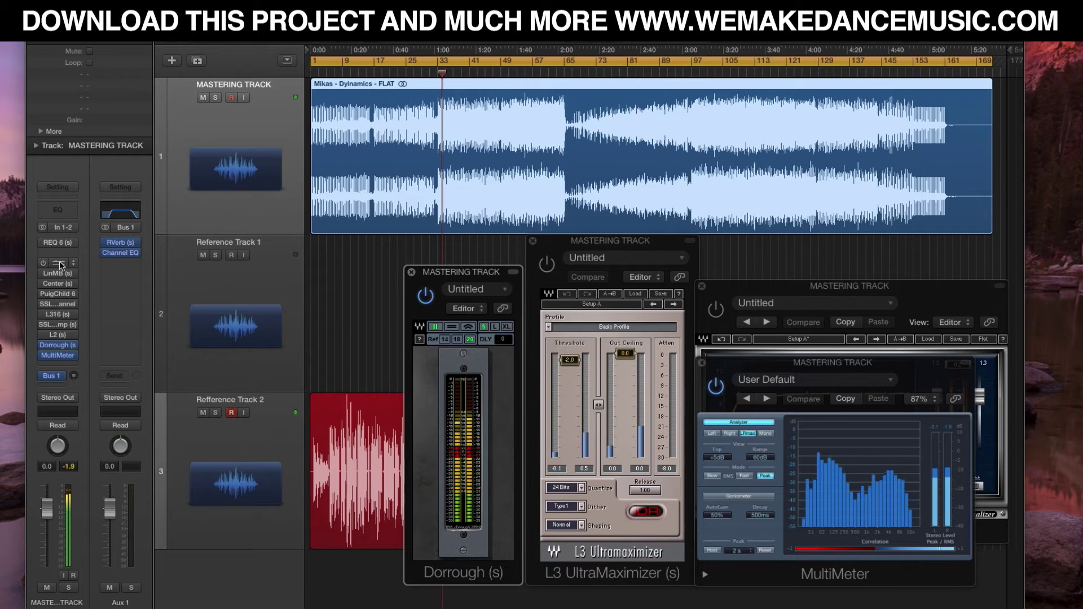
left_click(57, 246)
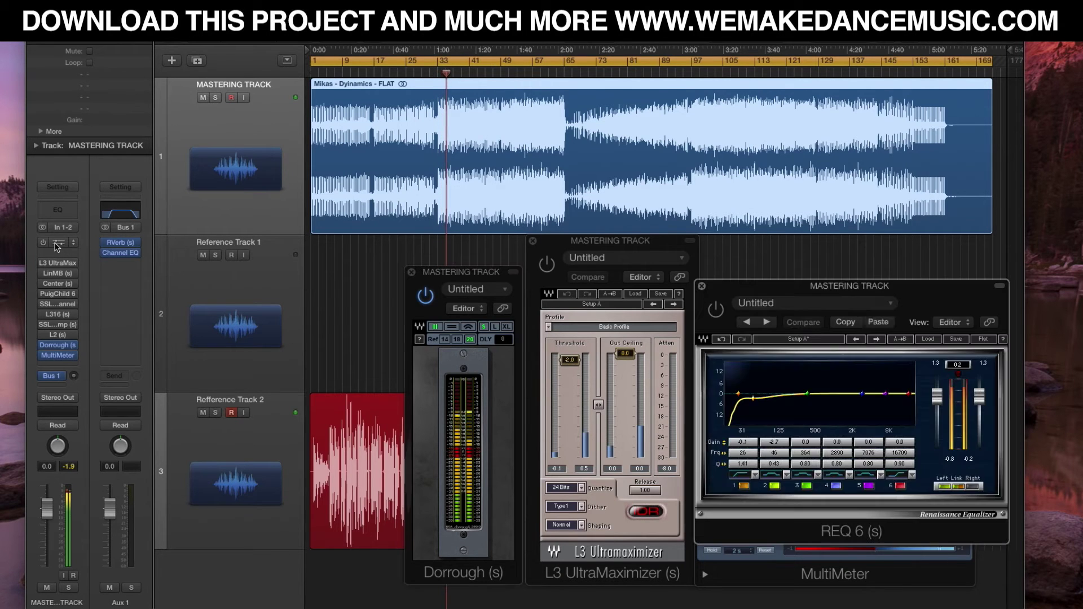
left_click_drag(910, 293, 885, 296)
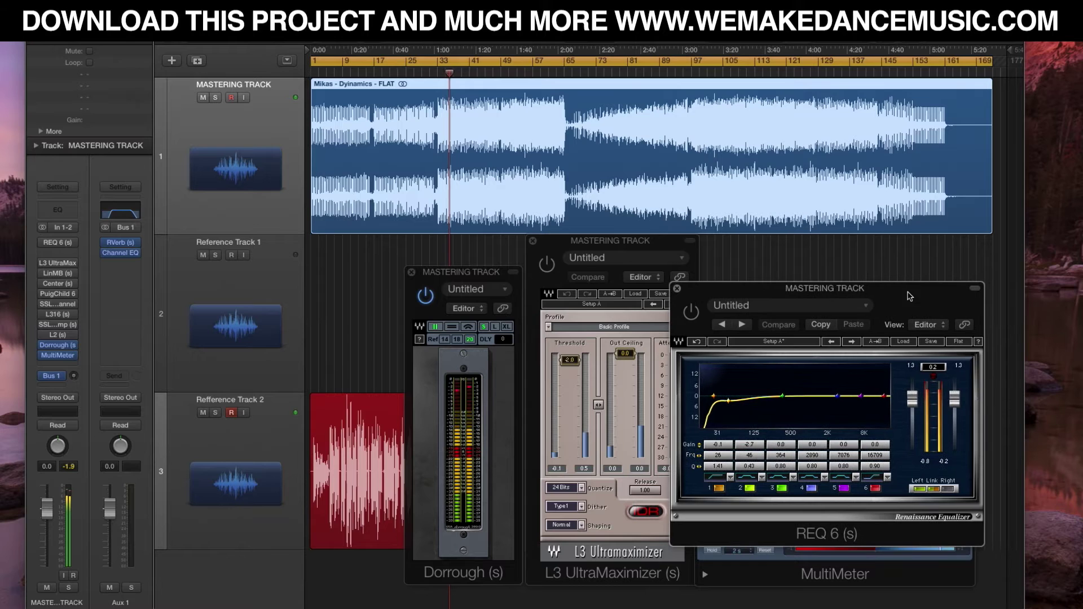
left_click(693, 315)
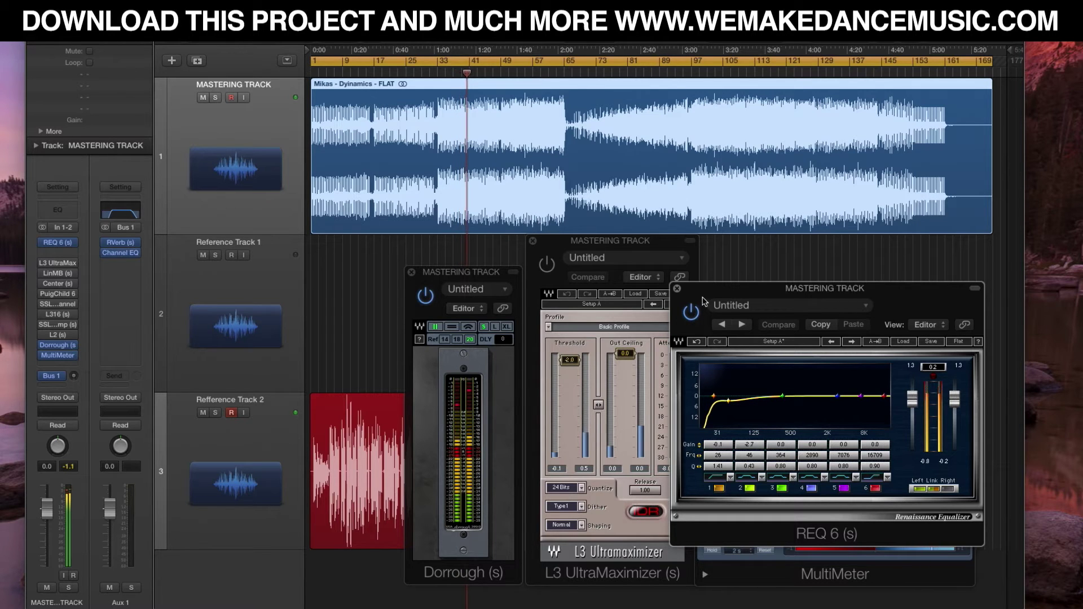
left_click_drag(696, 302, 641, 302)
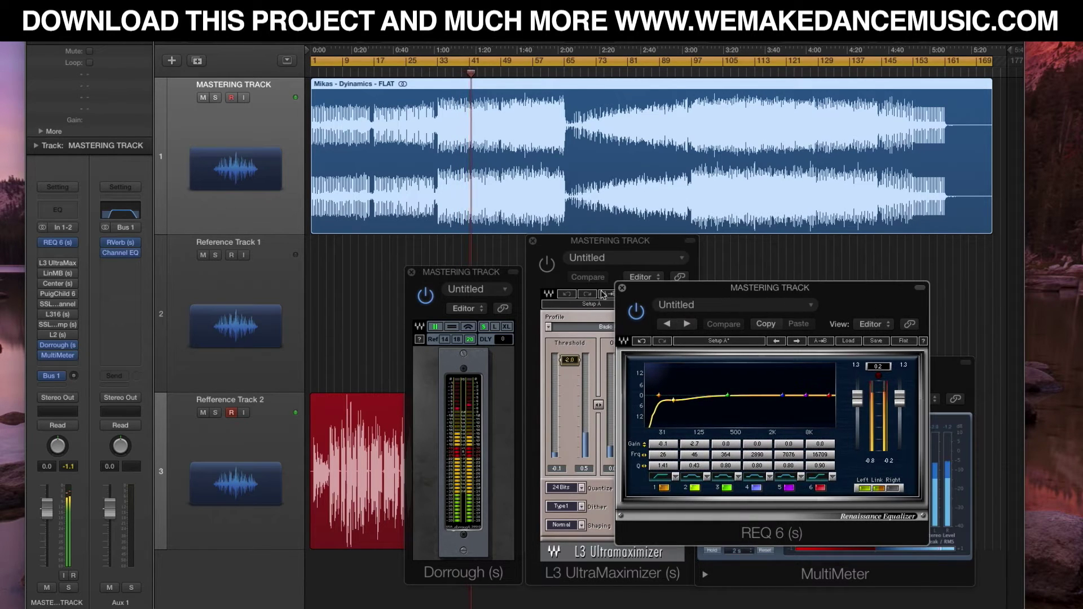
left_click(622, 288)
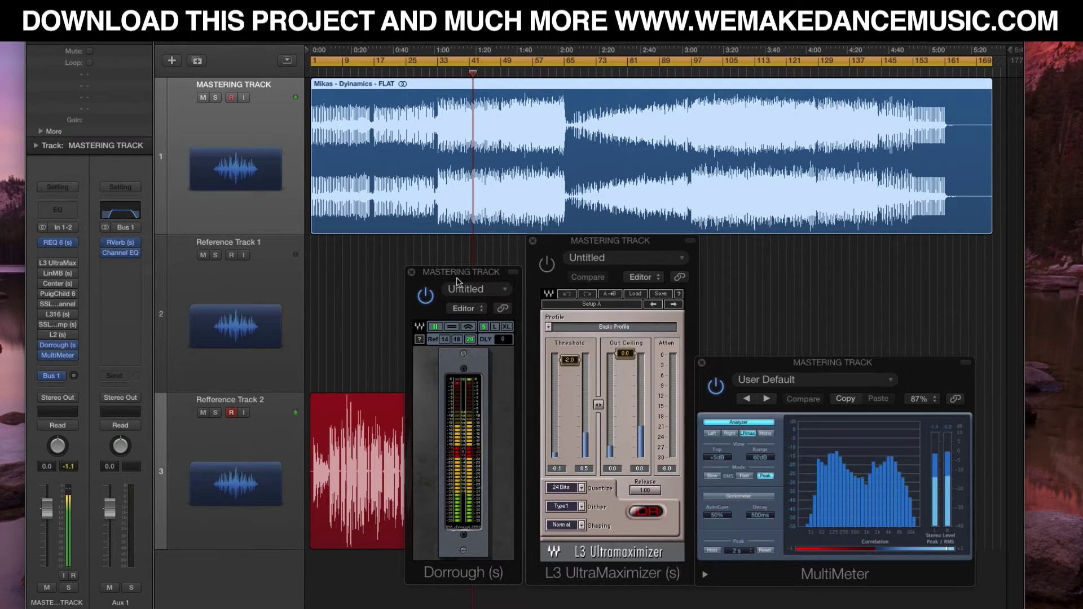
- Reopen the L3 UltraMaximizer to confirm it is enabled, then close its window
left_click(58, 264)
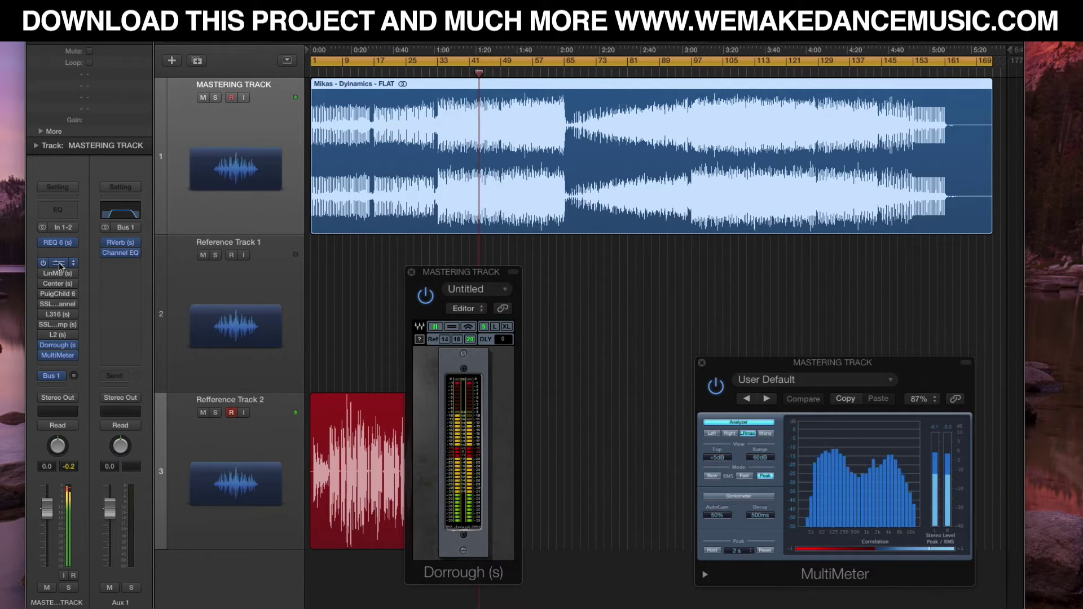
left_click(58, 264)
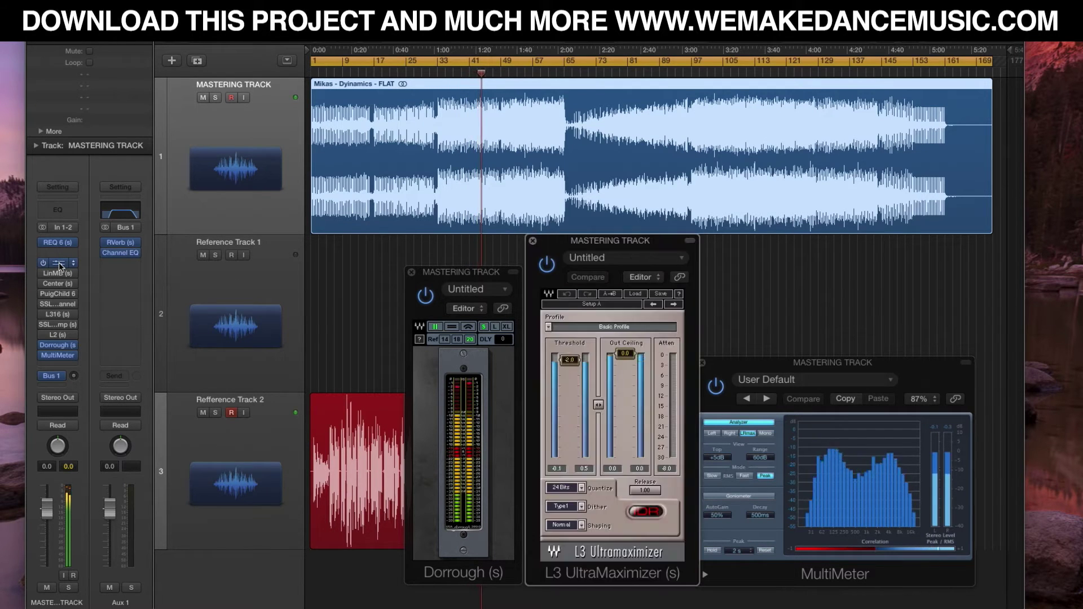
left_click(533, 244)
mouse_move(43, 274)
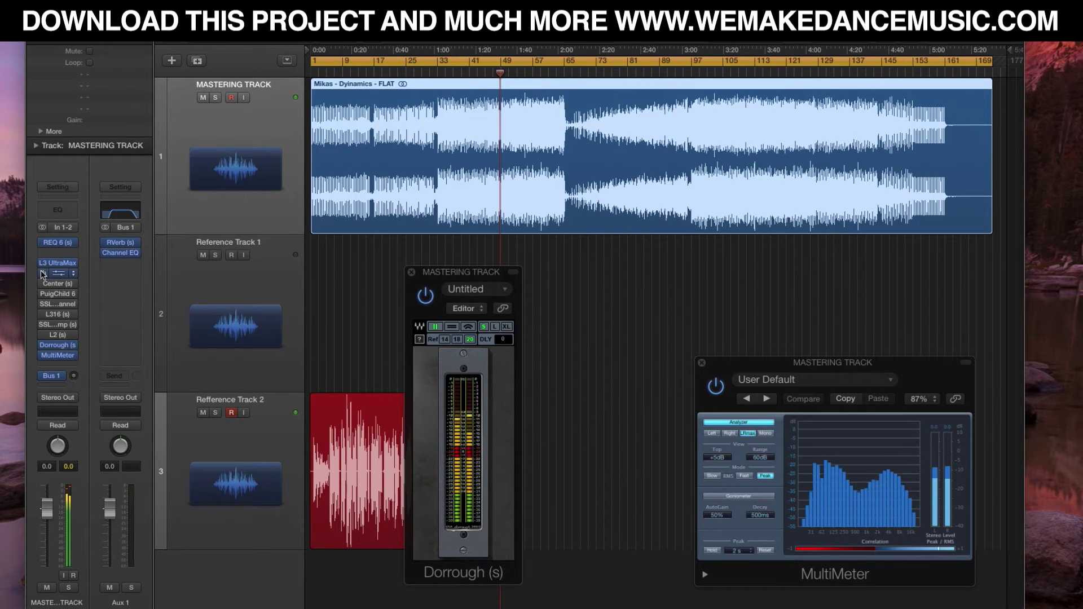
- Enable the LinMB multiband compressor, move it lower over the tracks to review, then close it
left_click(59, 273)
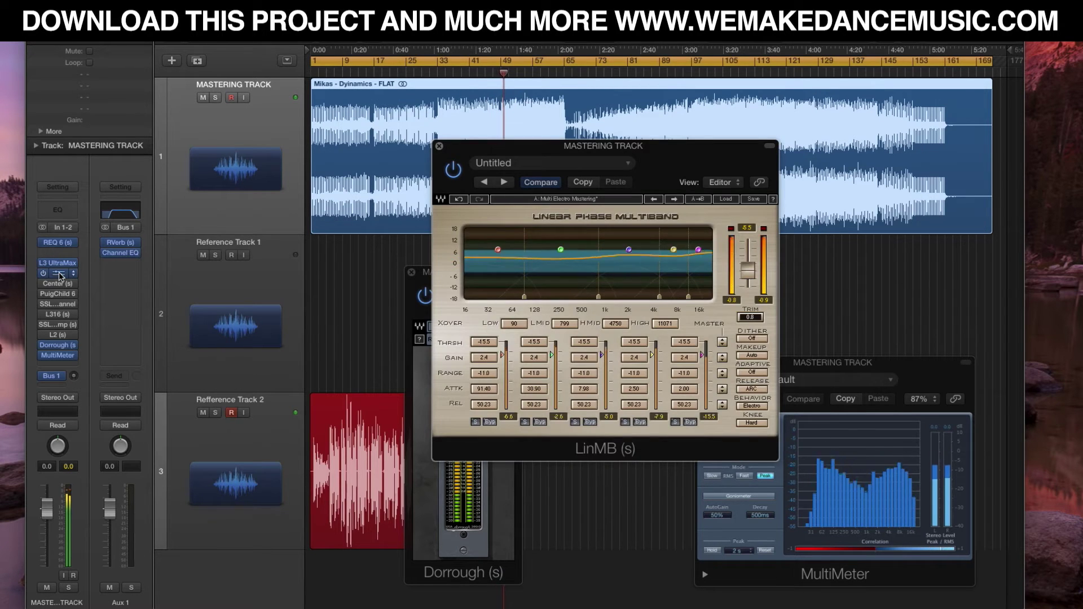
left_click_drag(660, 152, 659, 257)
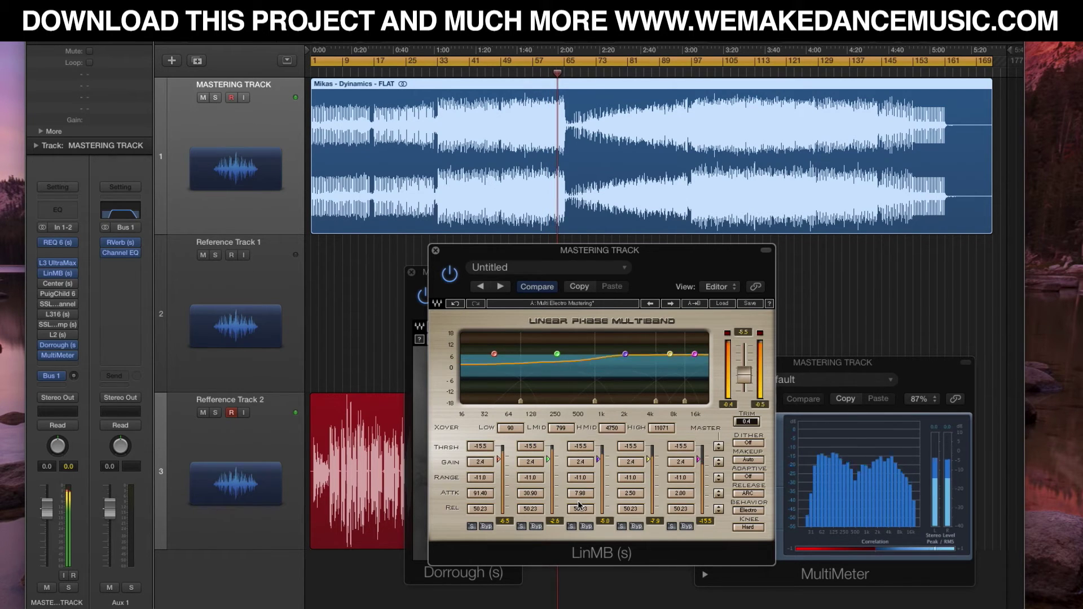
left_click(435, 251)
mouse_move(45, 284)
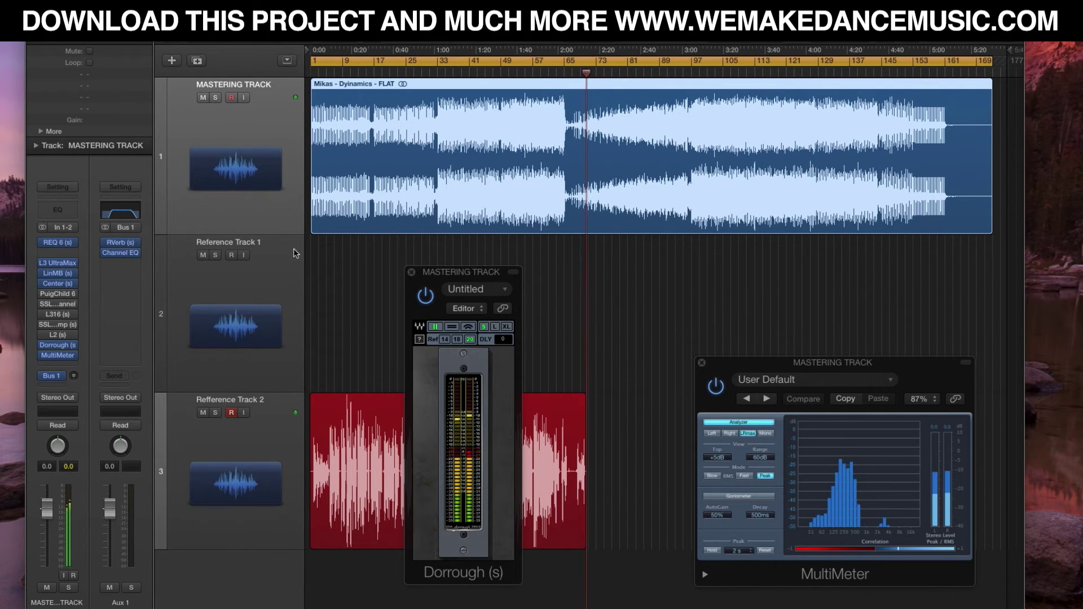
left_click(58, 284)
- Bring the Center stereo plugin window into view, review its settings, then close it
left_click_drag(738, 114, 669, 178)
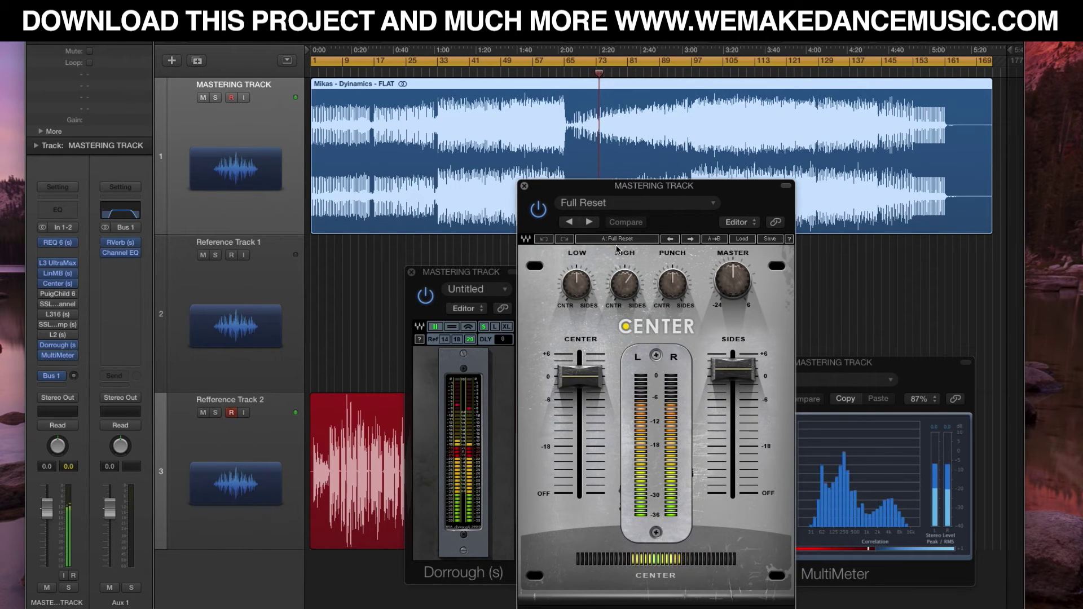
mouse_move(737, 373)
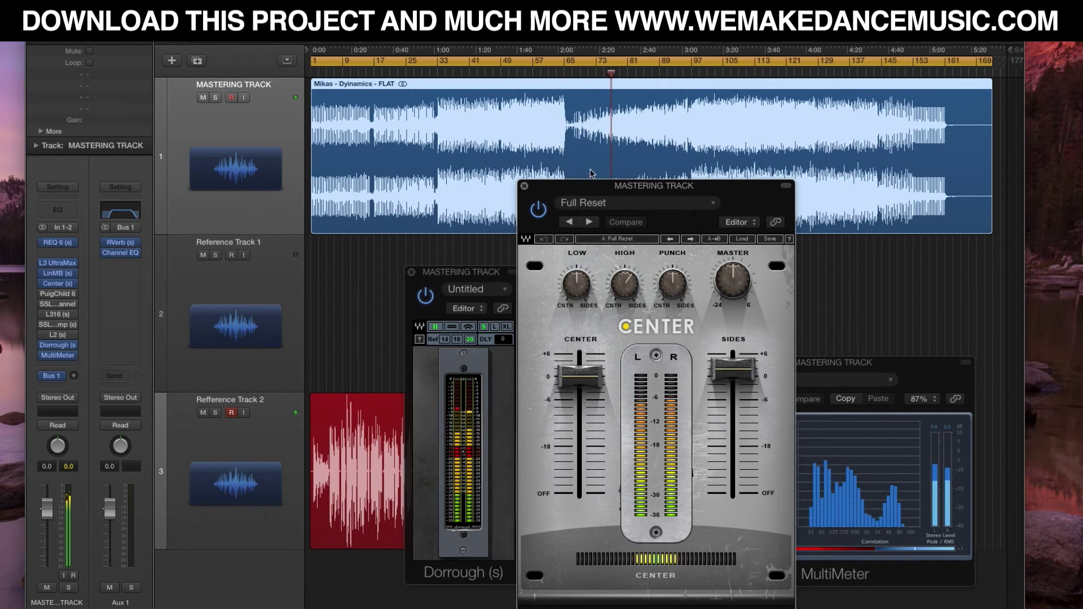
left_click_drag(587, 185, 596, 186)
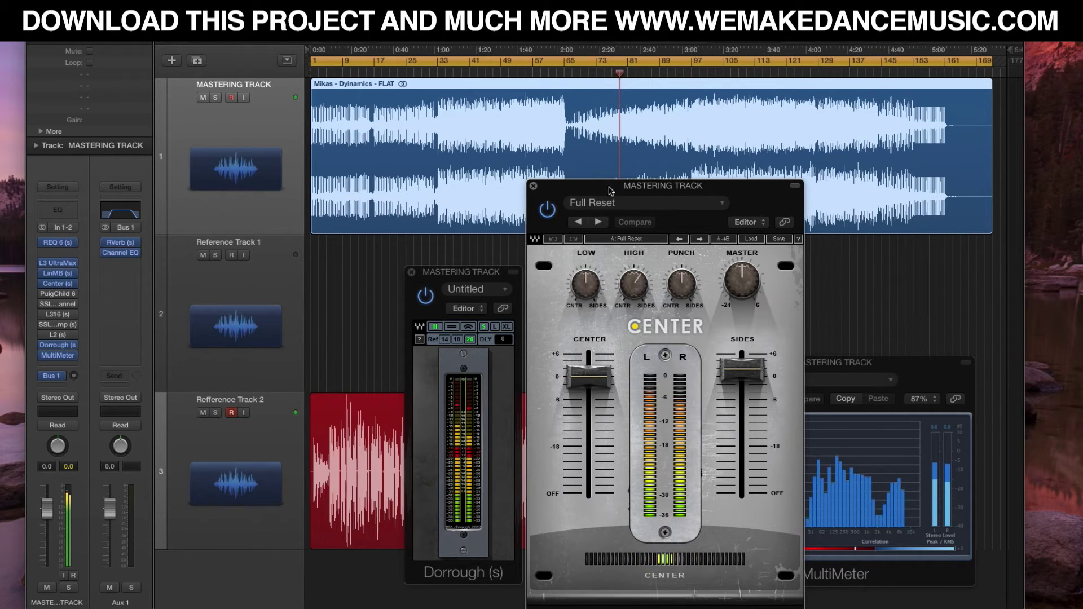
left_click(533, 186)
mouse_move(47, 297)
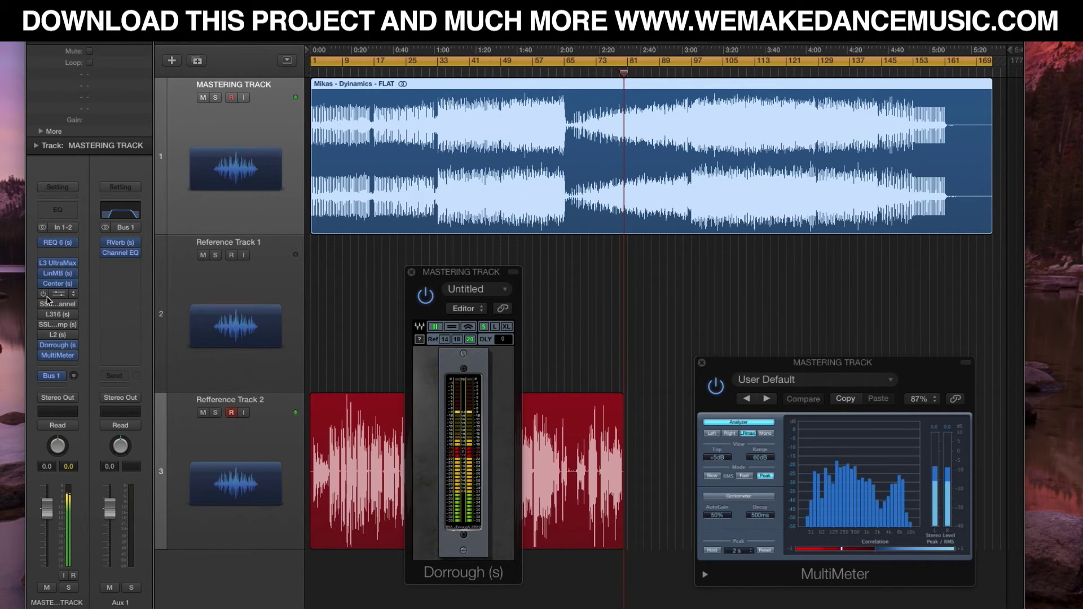
- Open the PuigChild 670 compressor, shift it off the Dorrough and MultiMeter, then close it
left_click(56, 294)
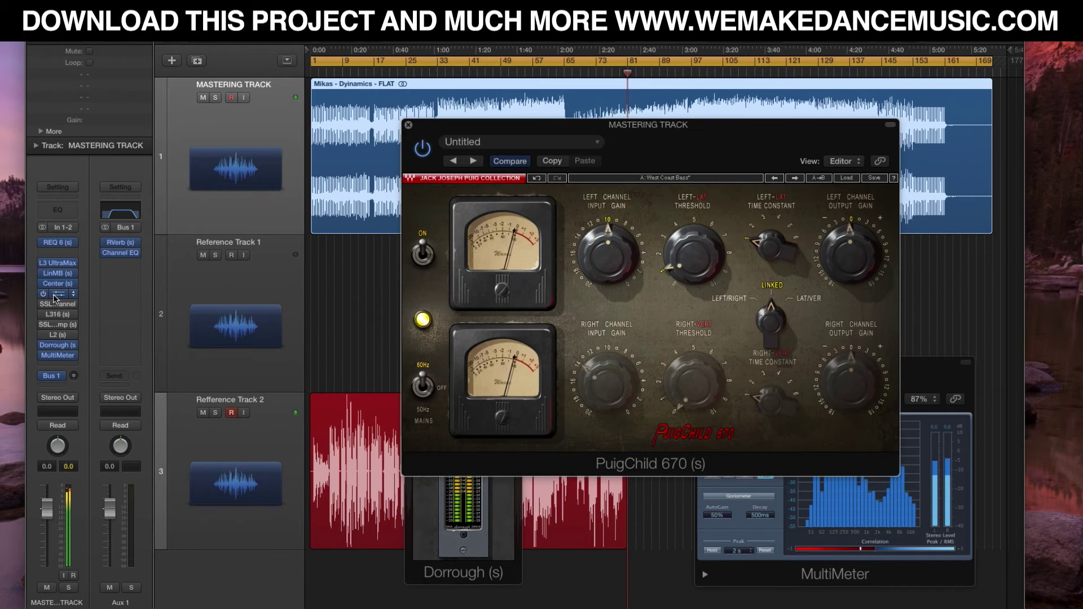
left_click_drag(661, 165, 783, 162)
left_click_drag(841, 134, 653, 172)
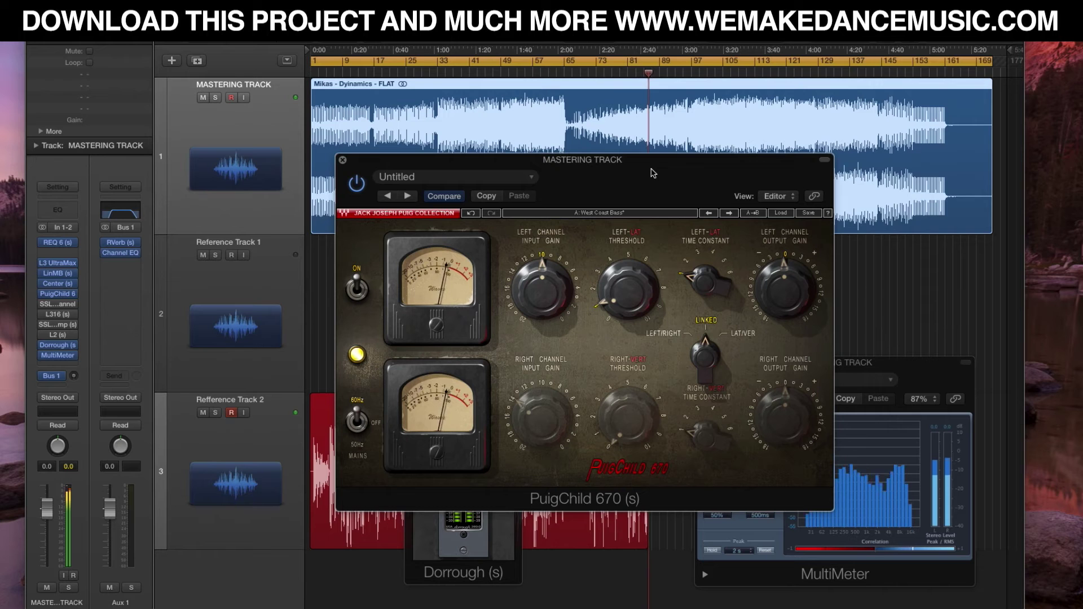
left_click_drag(653, 172, 643, 179)
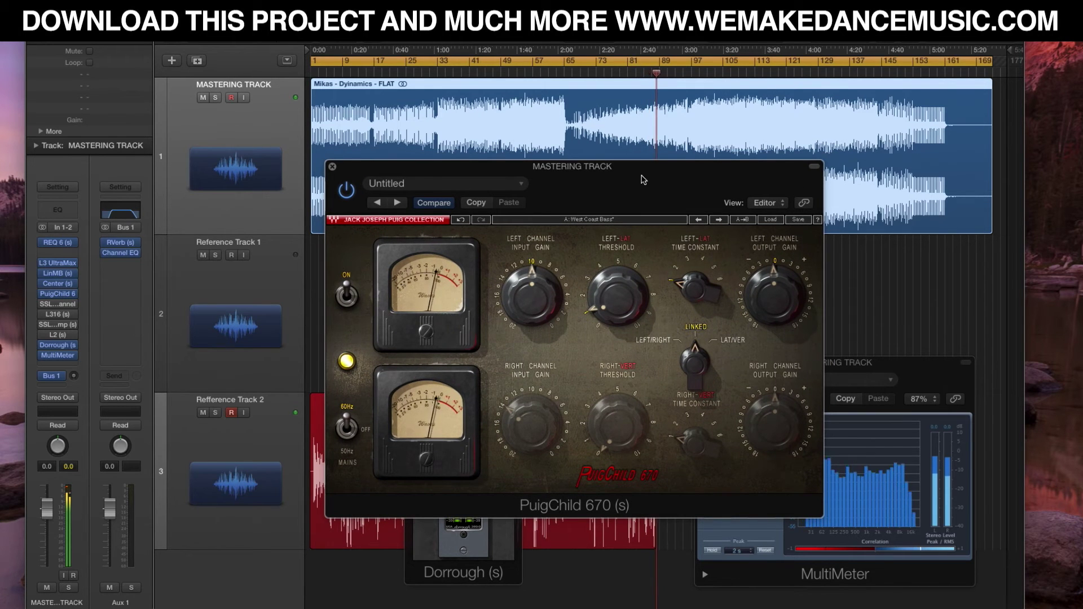
left_click_drag(644, 179, 565, 196)
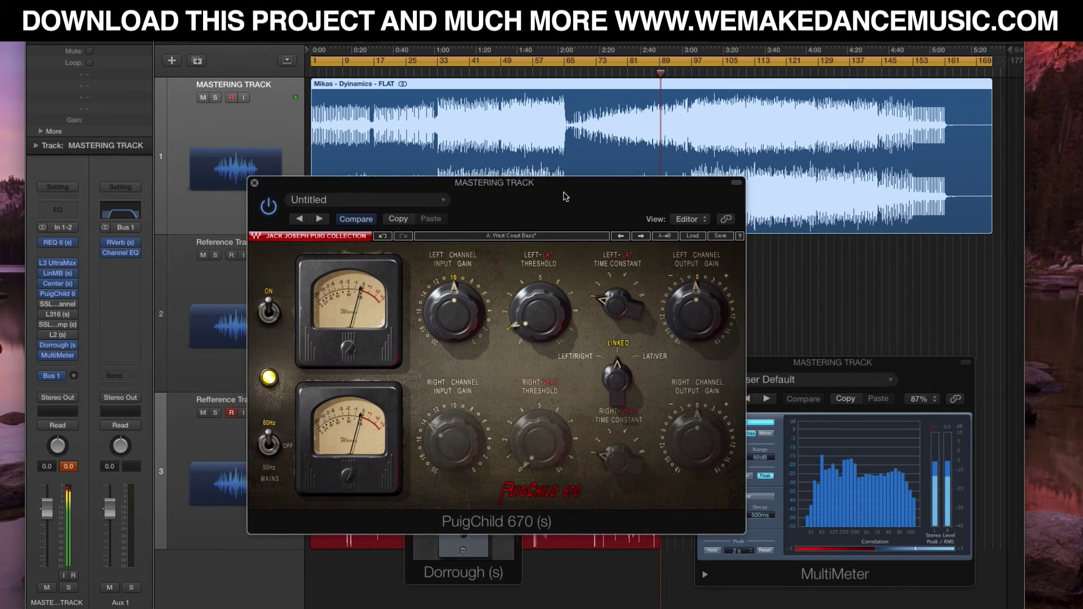
left_click(253, 183)
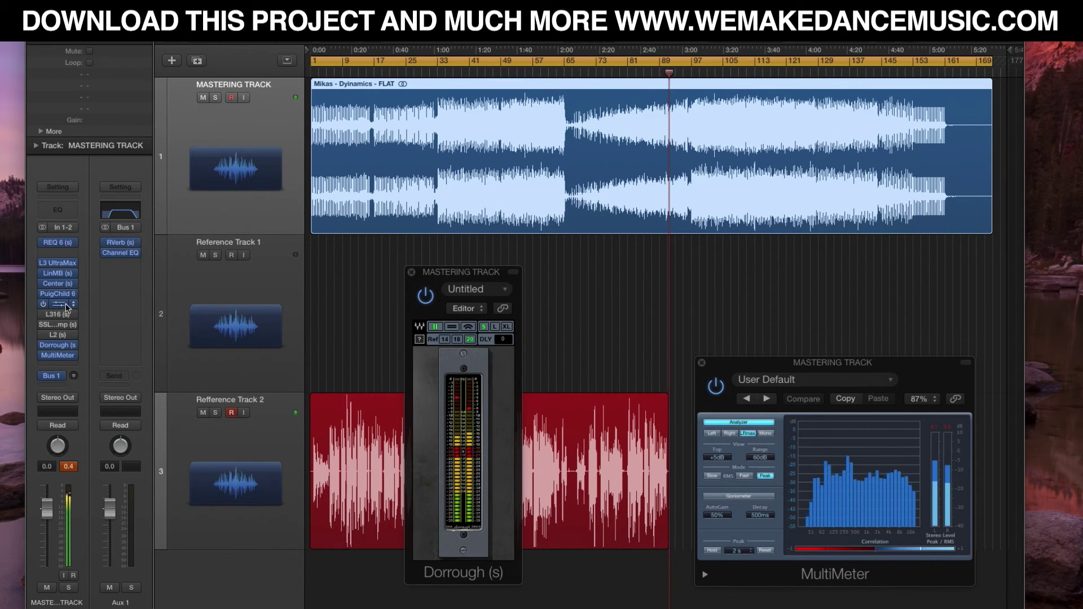
left_click(58, 304)
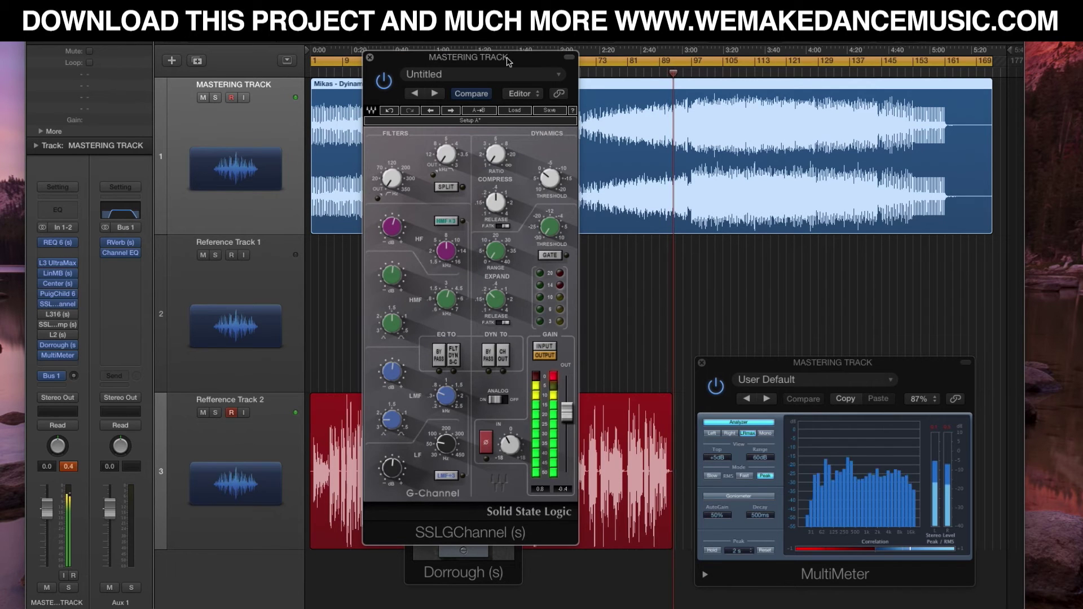
left_click_drag(468, 57, 426, 59)
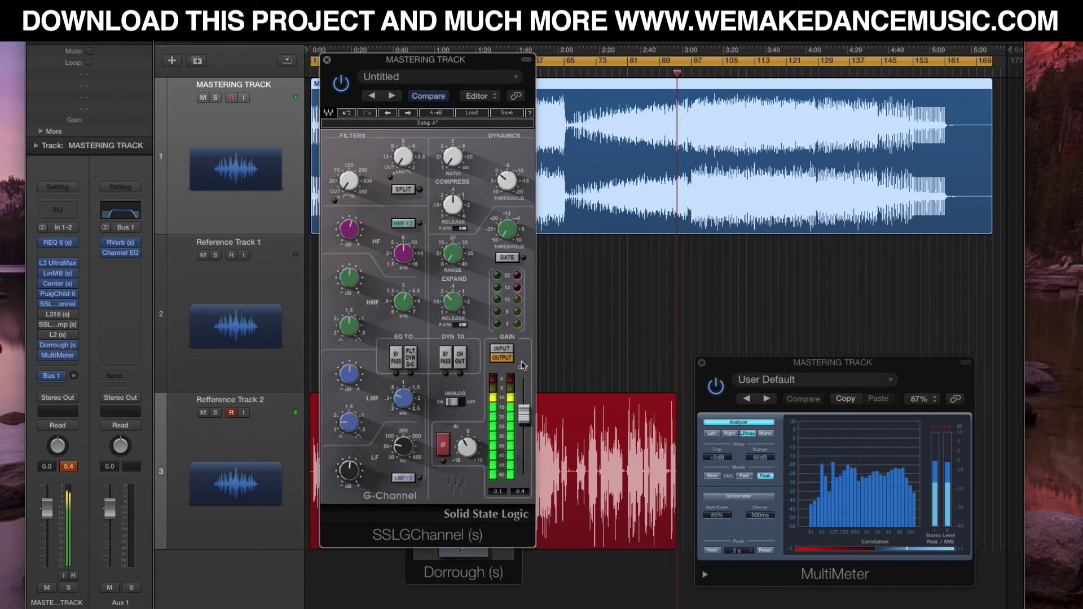
left_click_drag(426, 59, 380, 78)
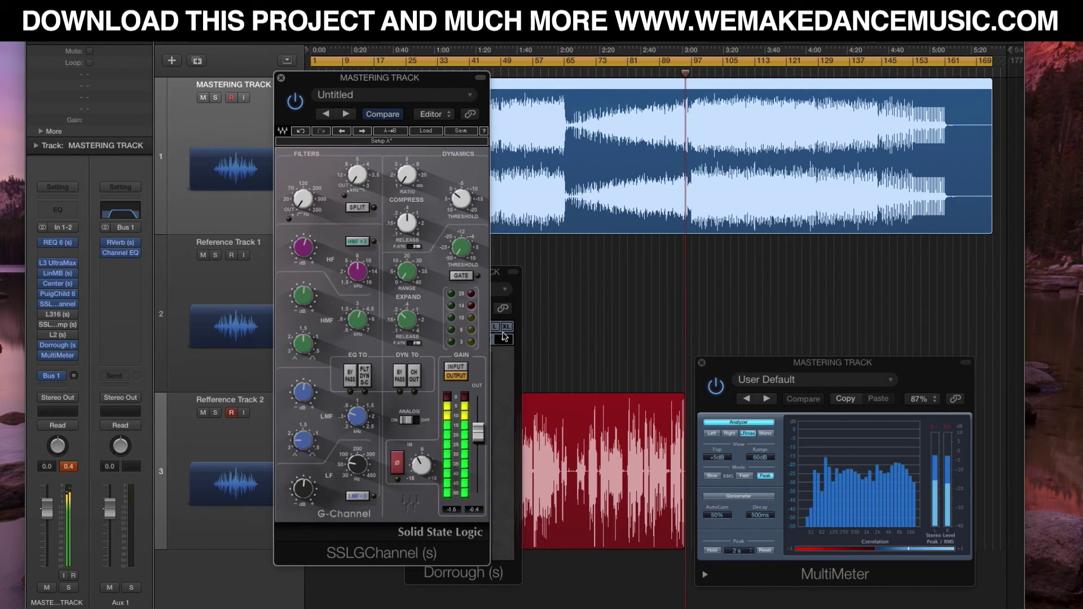
left_click(458, 368)
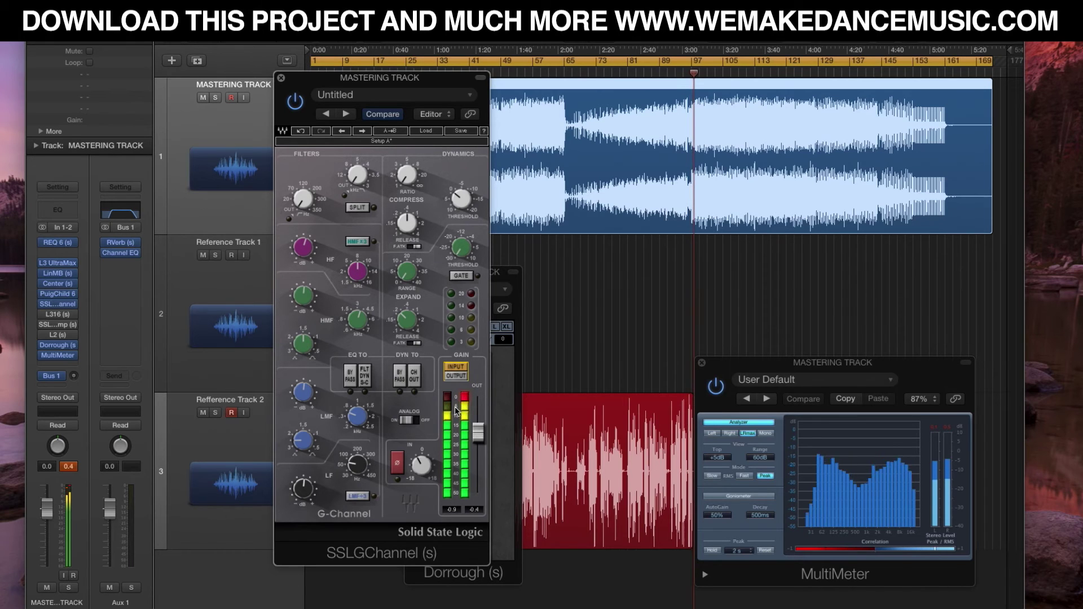
left_click(455, 373)
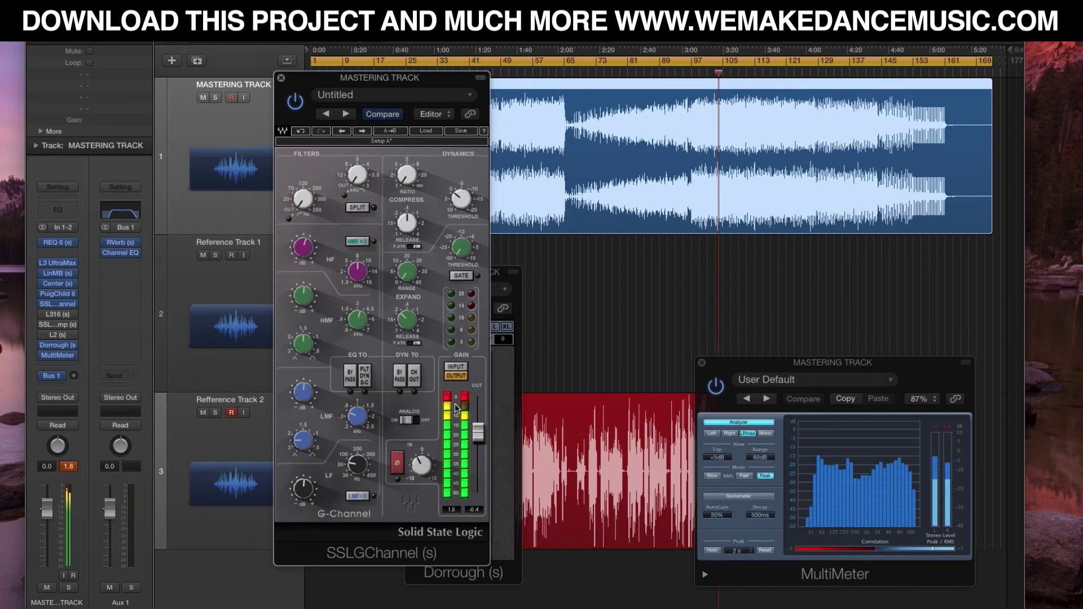
left_click(464, 412)
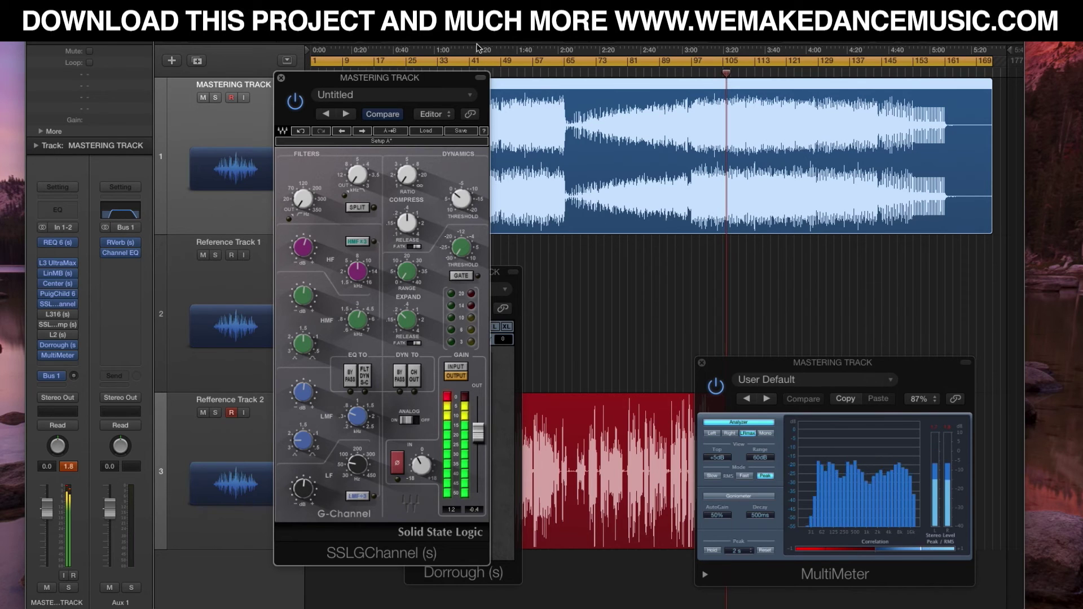
left_click_drag(436, 82, 372, 89)
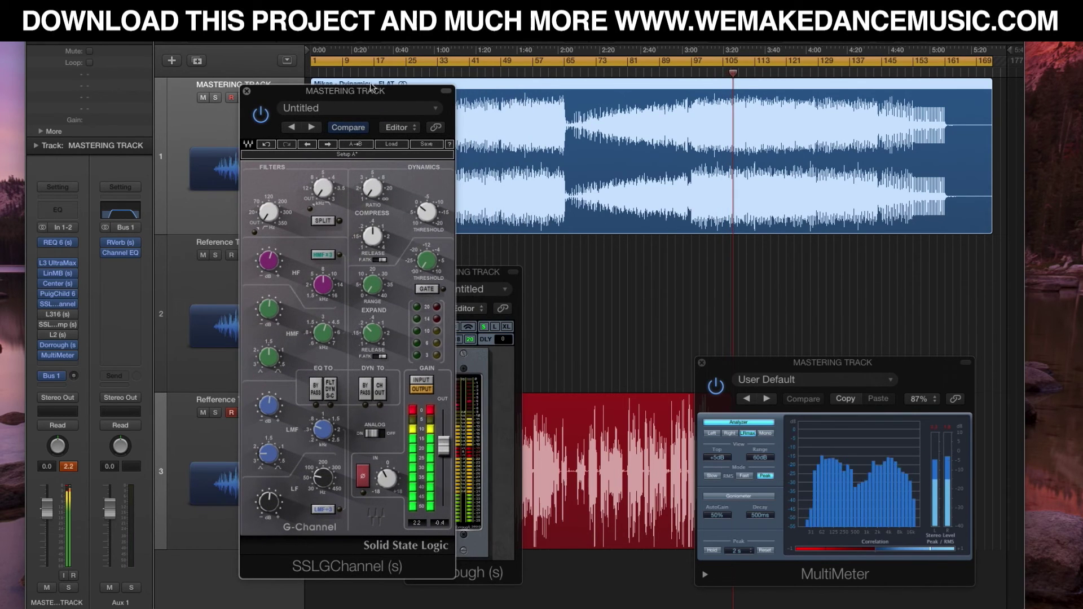
left_click(246, 91)
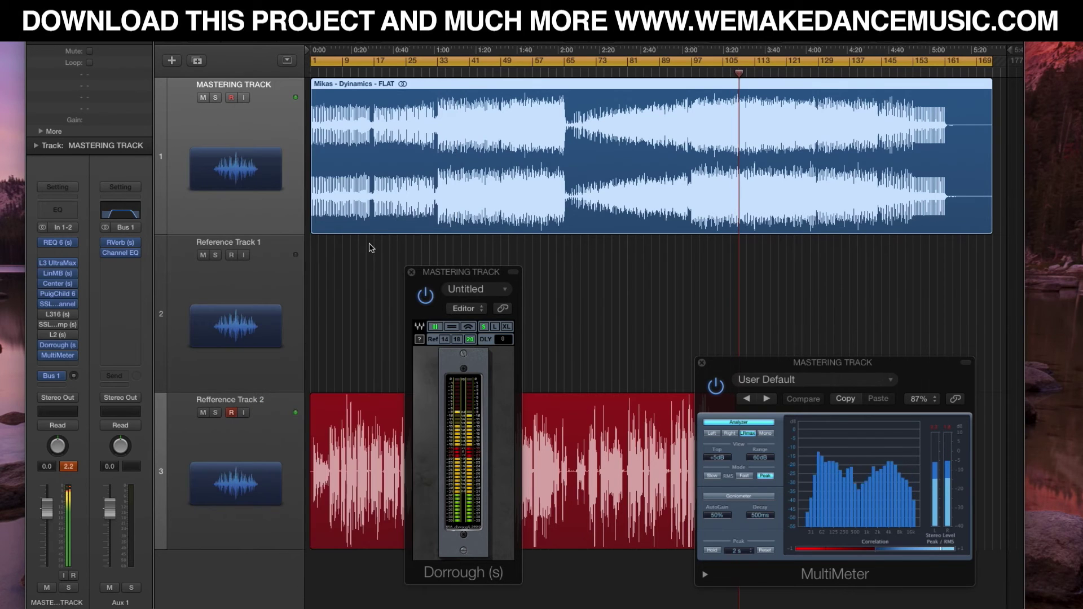
left_click(57, 314)
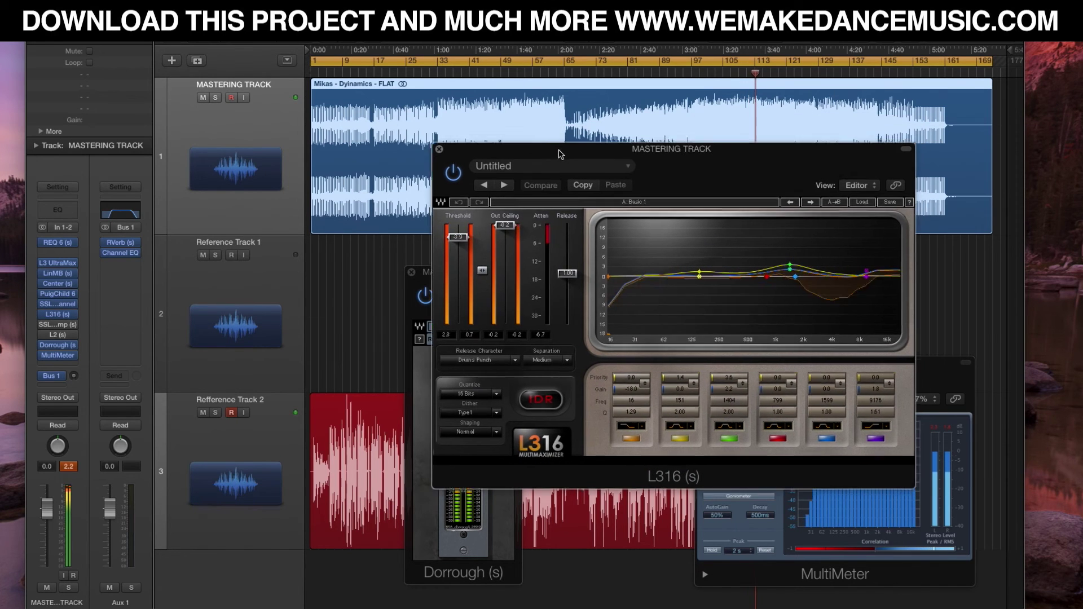
left_click_drag(625, 166, 556, 242)
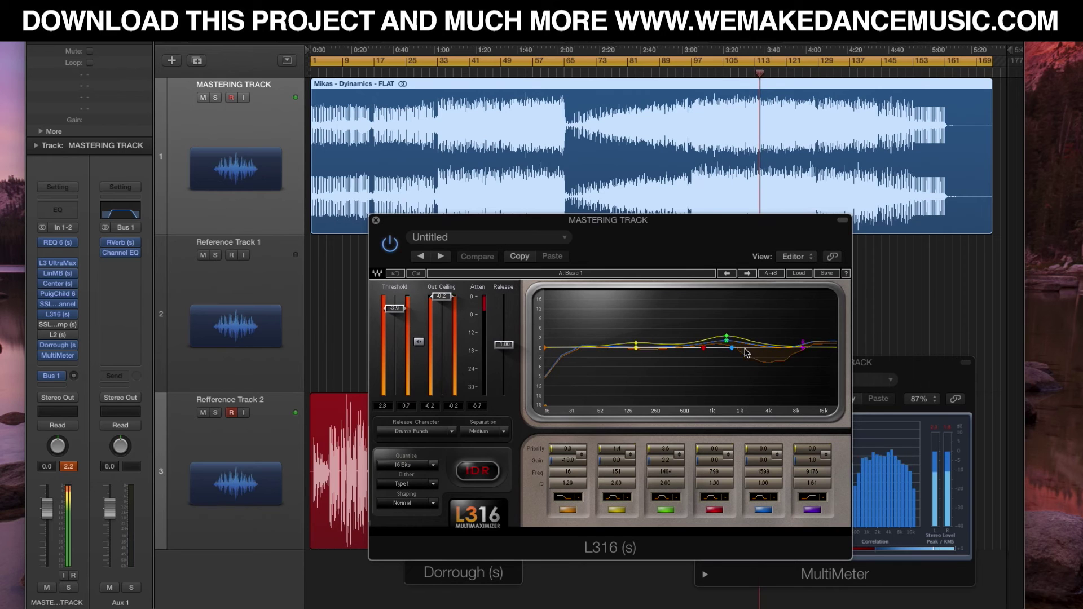
left_click_drag(542, 221, 558, 225)
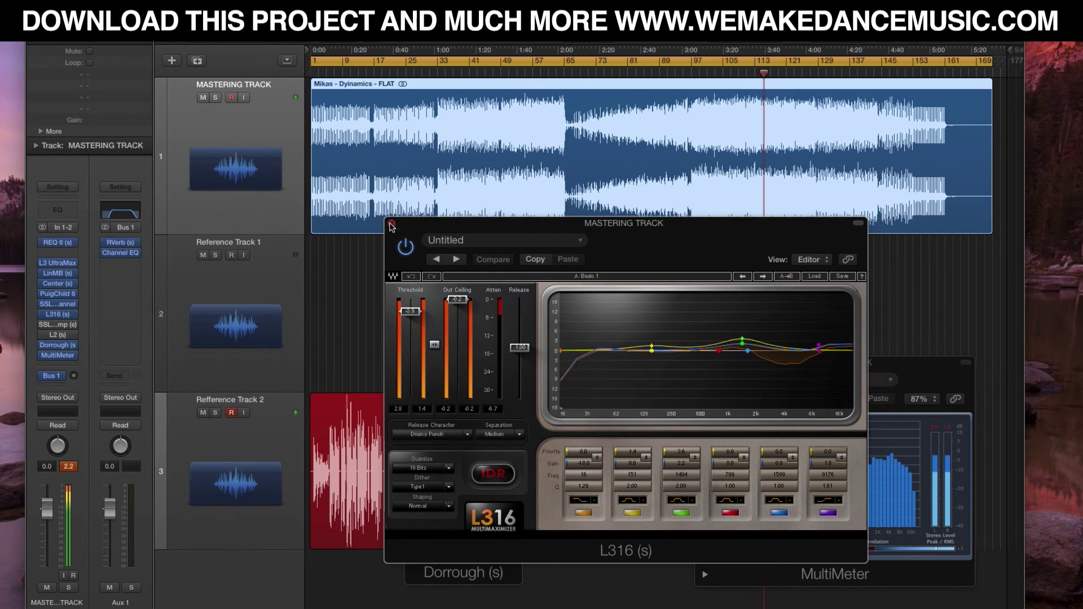
key("super+w")
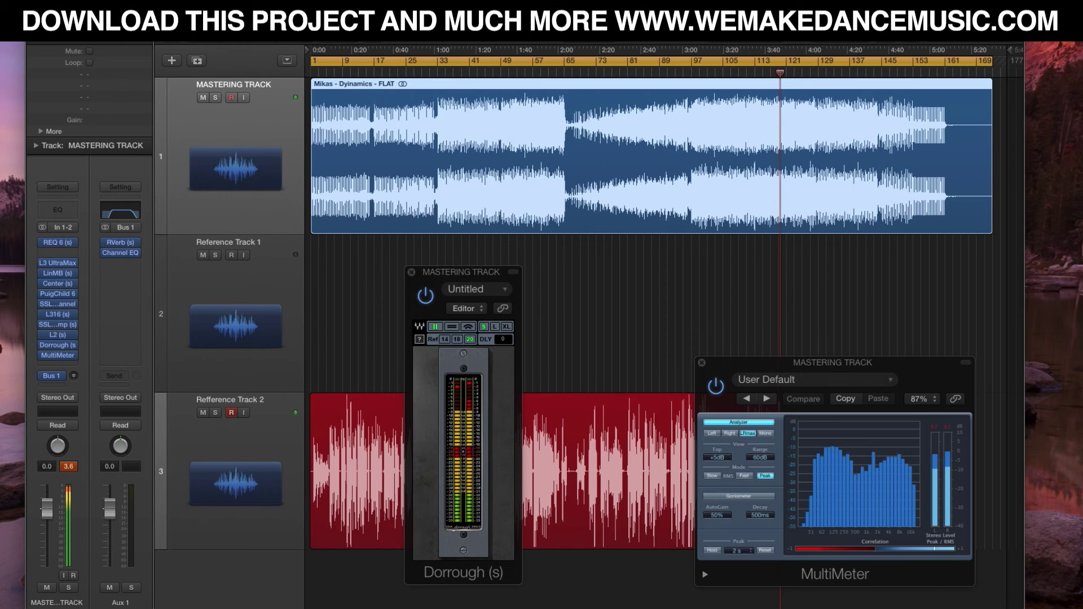
left_click(57, 324)
left_click_drag(529, 60, 750, 182)
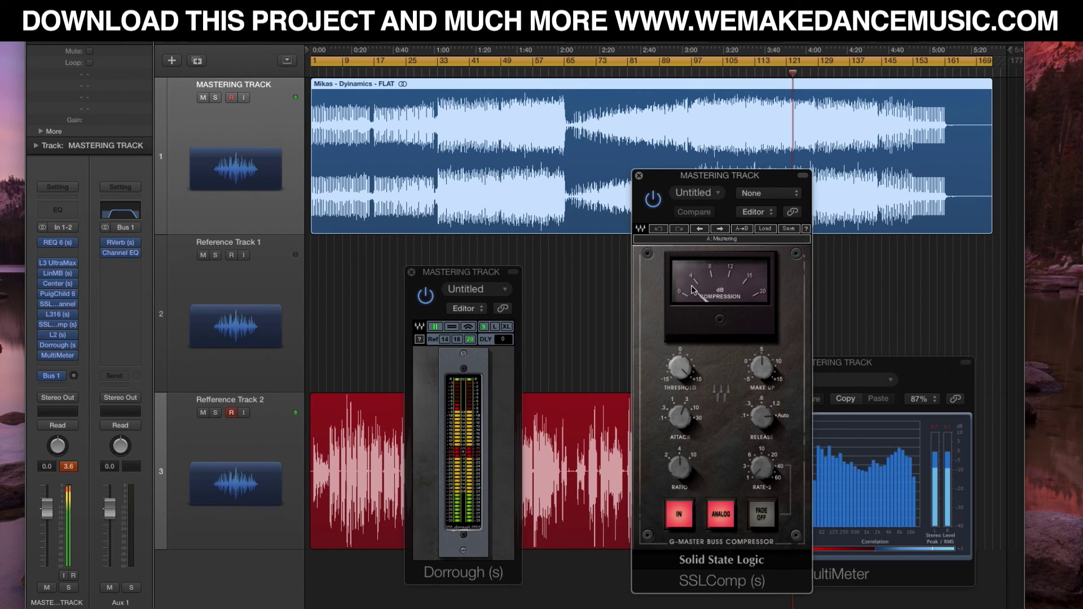
left_click(639, 176)
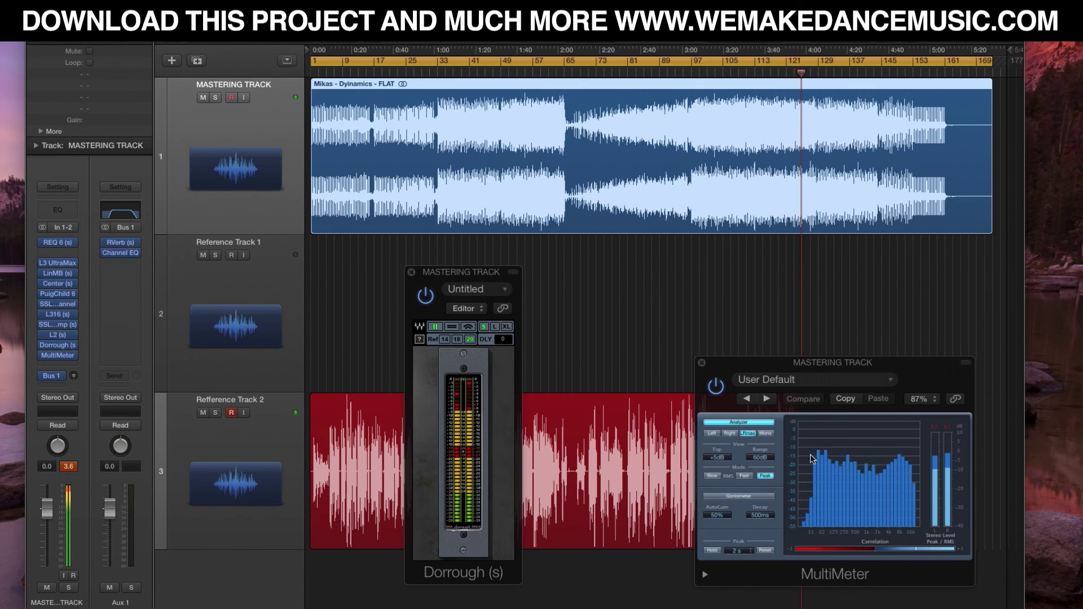
- Close the MultiMeter and shift the Dorrough meter window to the right
left_click(702, 363)
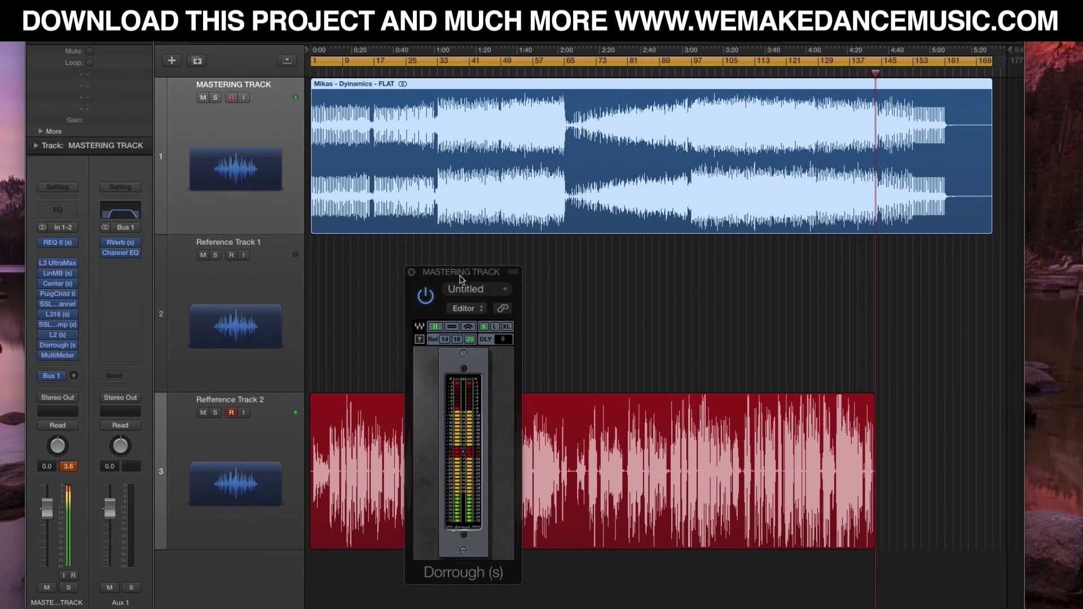
left_click_drag(447, 275, 583, 264)
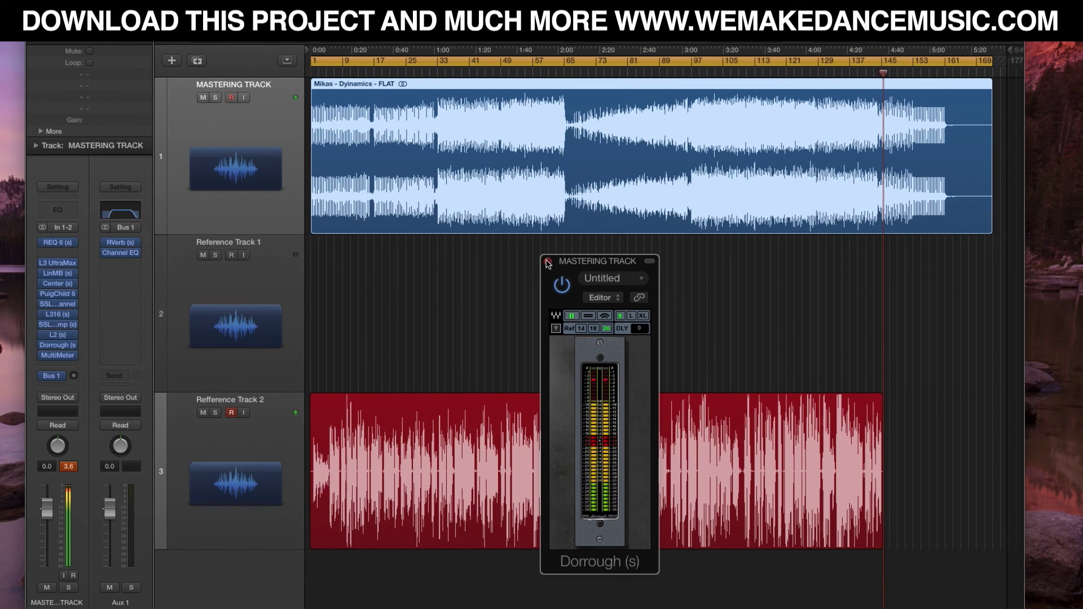